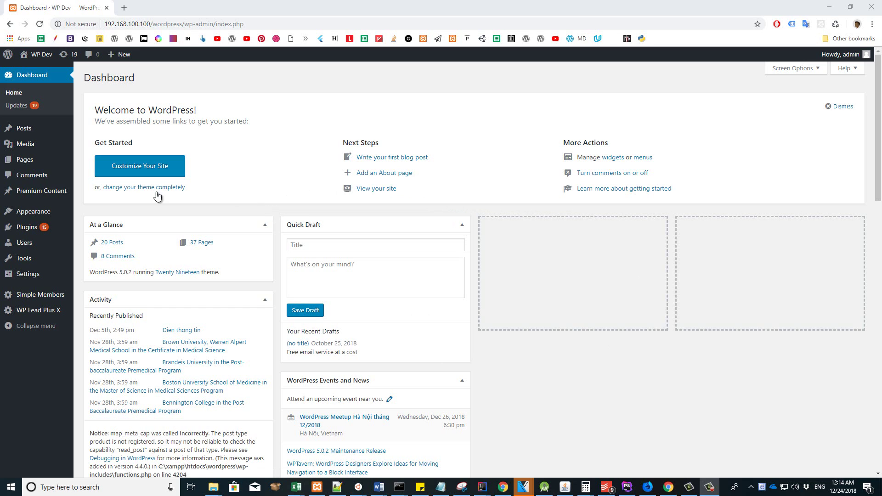
mouse_move(41, 191)
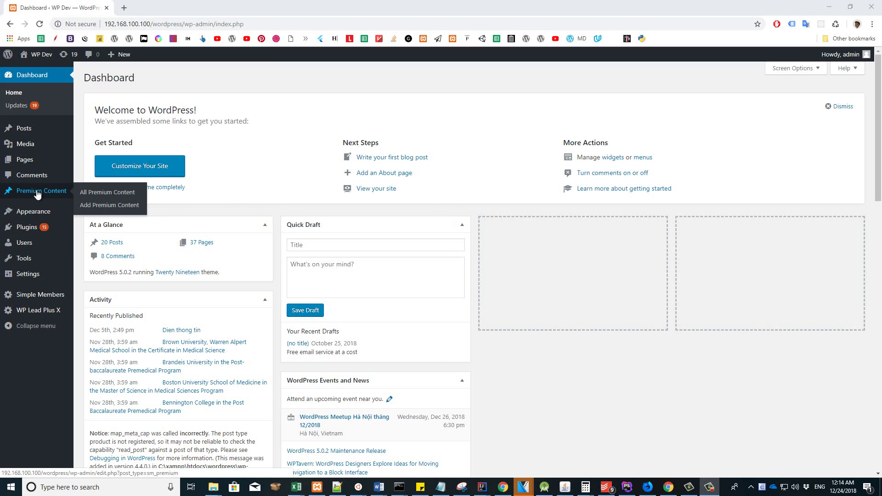
Step: Create a new premium content post and title it 'my great ebook'
click(31, 192)
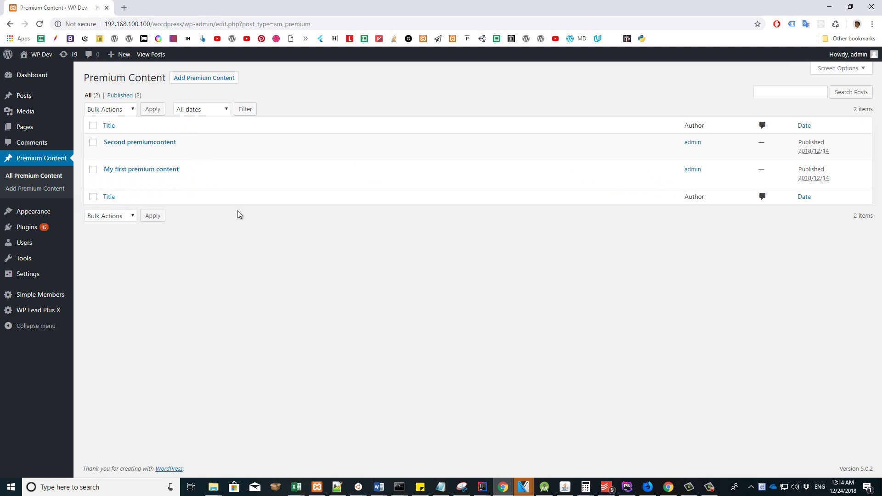
click(204, 78)
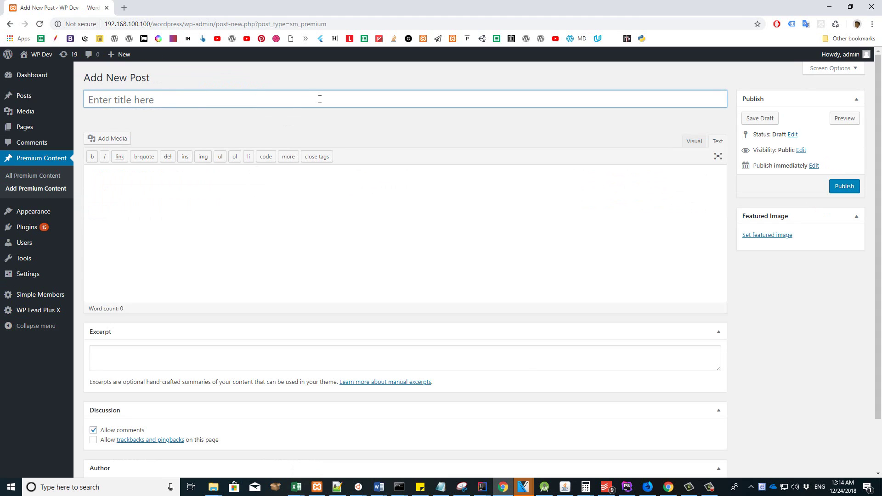
text(my )
text(great c)
text(ontent)
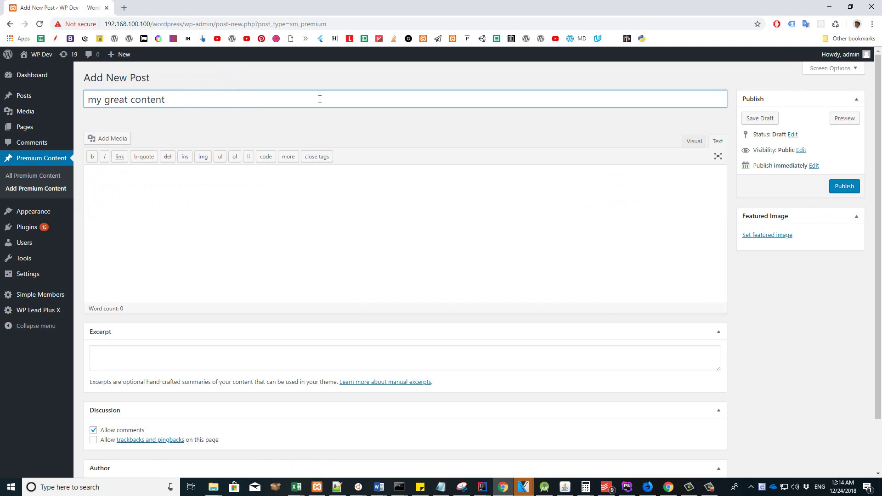
key(BackSpace)
key(BackSpace)
key(BackSpace)
key(BackSpace)
key(BackSpace)
key(BackSpace)
key(BackSpace)
text(ebook)
Step: Set the snapshots-on-a-map photo as the featured image, then focus the empty post body
click(758, 235)
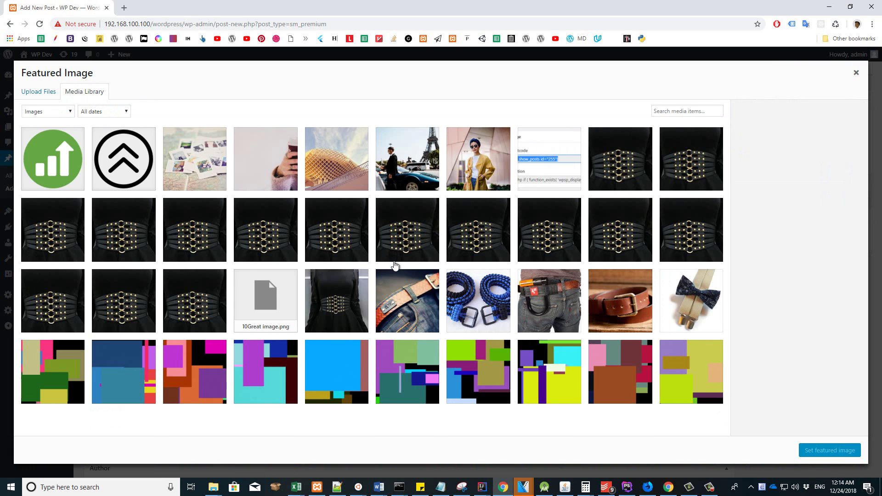
scroll(479, 313, down, 5)
scroll(479, 313, down, 3)
scroll(479, 313, up, 10)
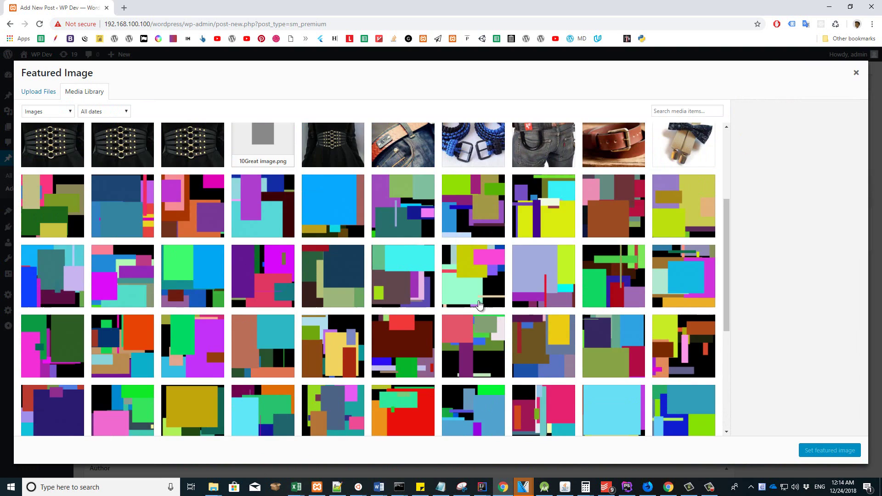
scroll(479, 305, up, 5)
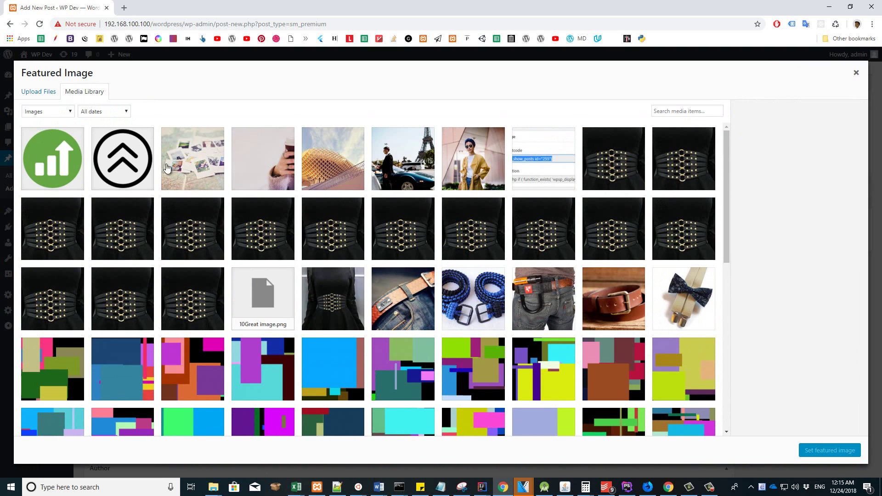
click(188, 153)
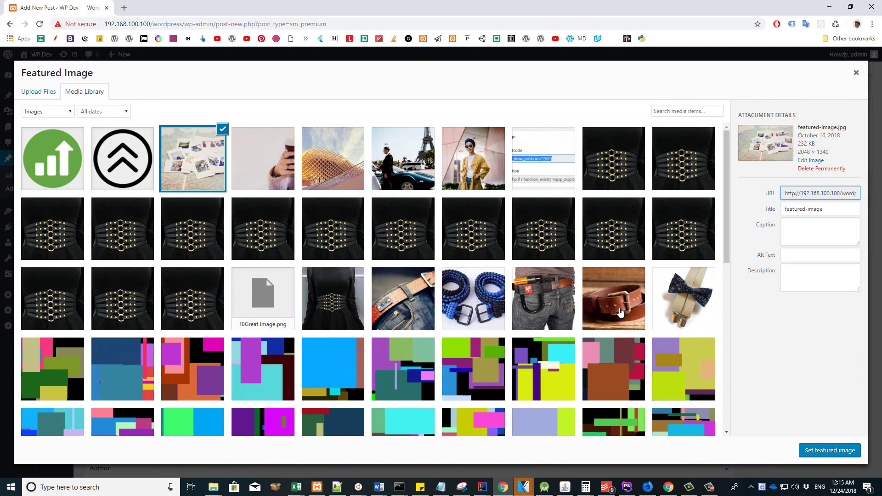
click(841, 451)
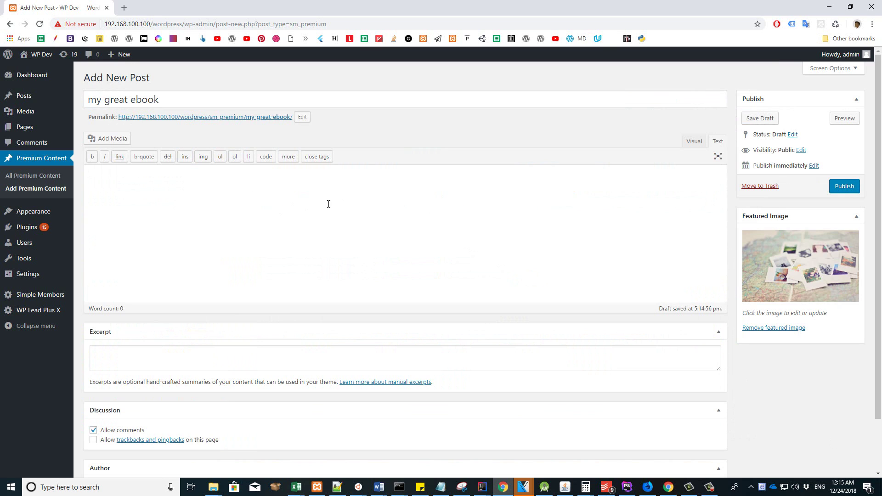
click(258, 248)
scroll(319, 275, down, 1)
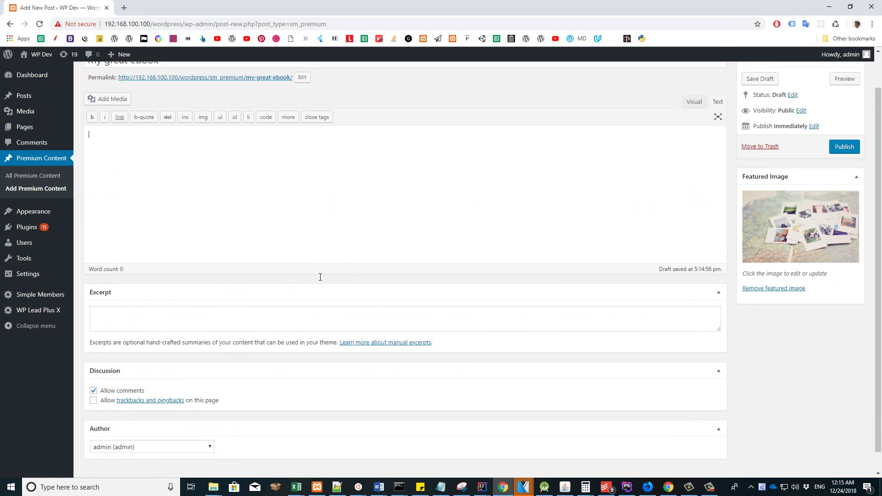
scroll(319, 276, down, 1)
scroll(298, 260, up, 2)
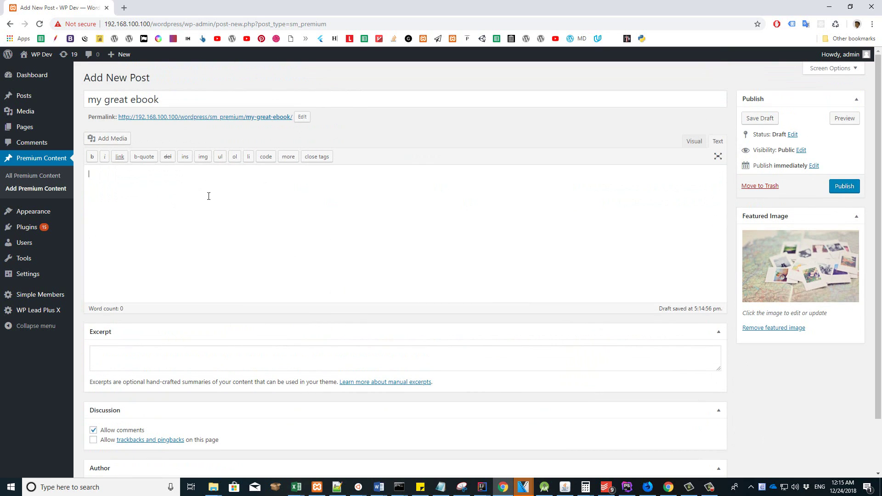
Step: Publish 'my great ebook' using the Publish box button
click(840, 187)
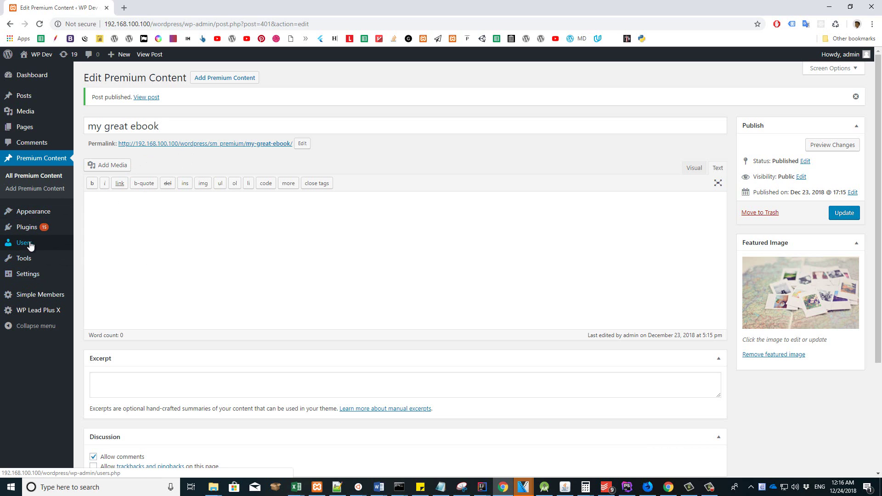
Step: Select 'my great ebook' as the content in the Simple Members code generator
mouse_move(40, 294)
click(47, 296)
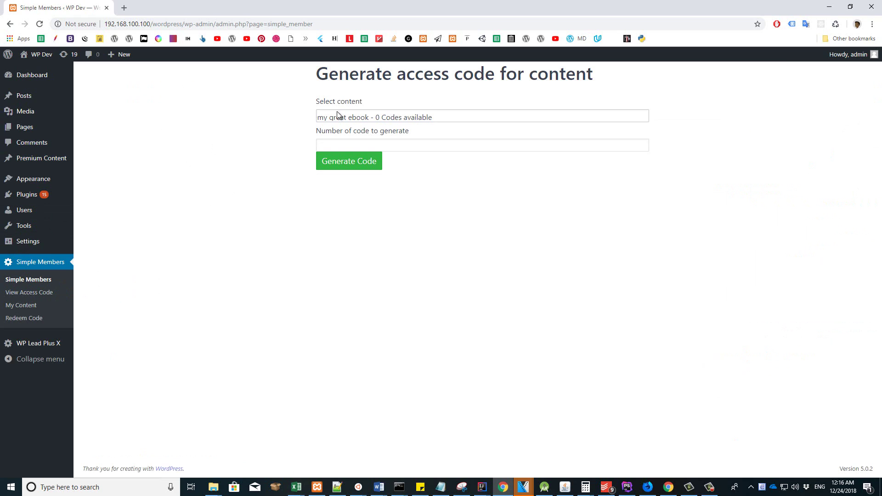
click(367, 118)
click(320, 118)
click(362, 117)
click(268, 119)
click(350, 116)
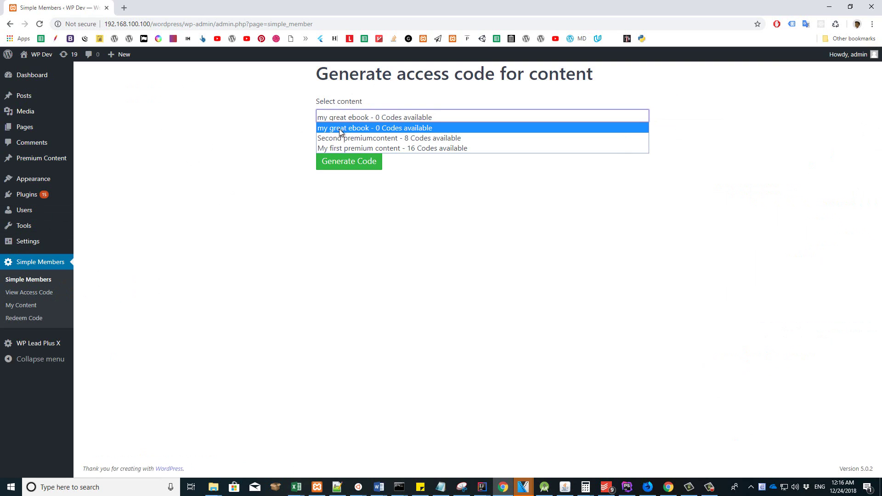
Step: Generate 200 access codes for it and return to the admin dashboard
click(398, 143)
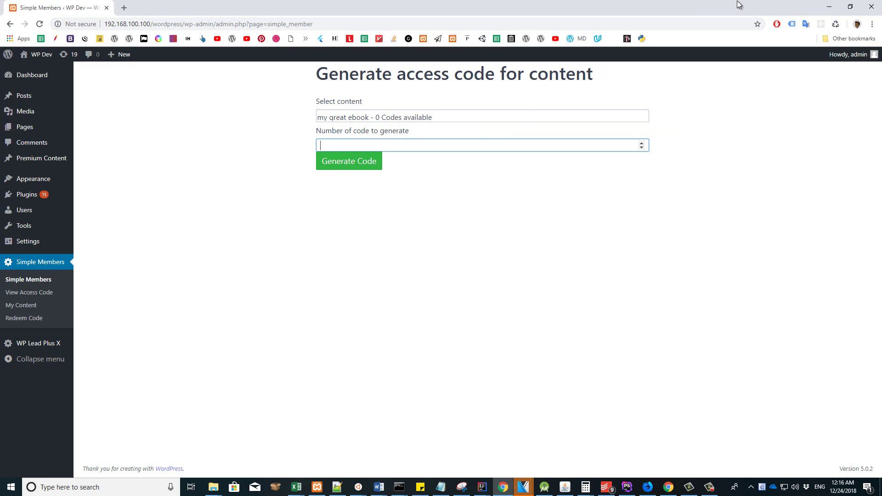
text(200)
click(358, 183)
click(347, 168)
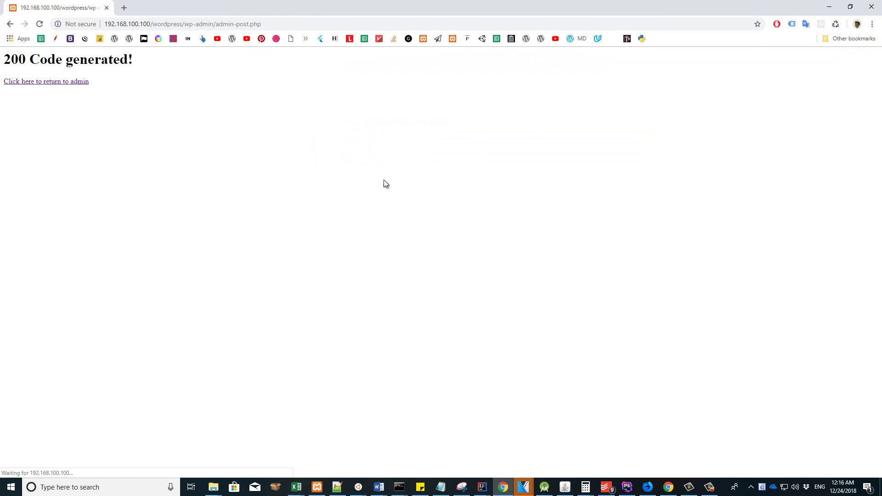
drag(5, 57, 127, 69)
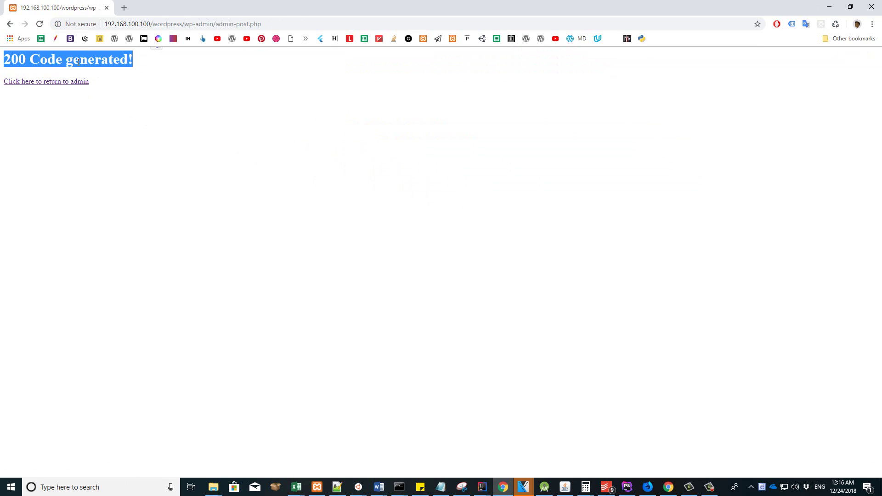
click(41, 81)
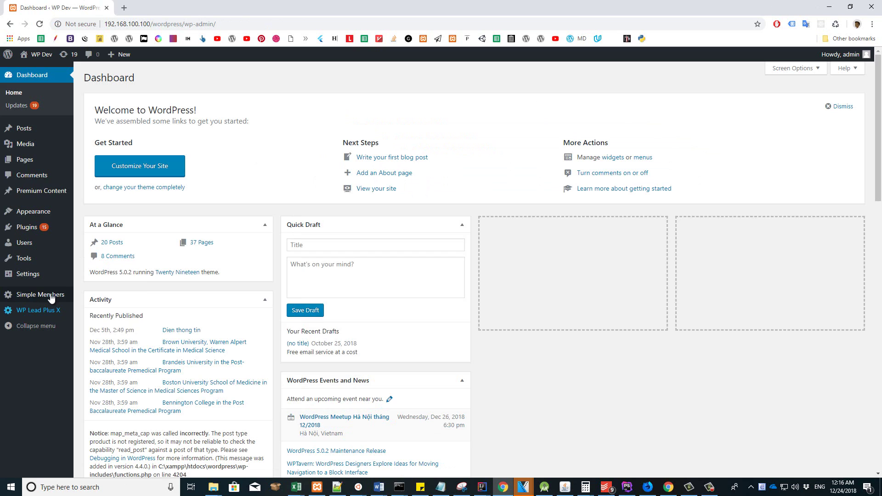
mouse_move(40, 295)
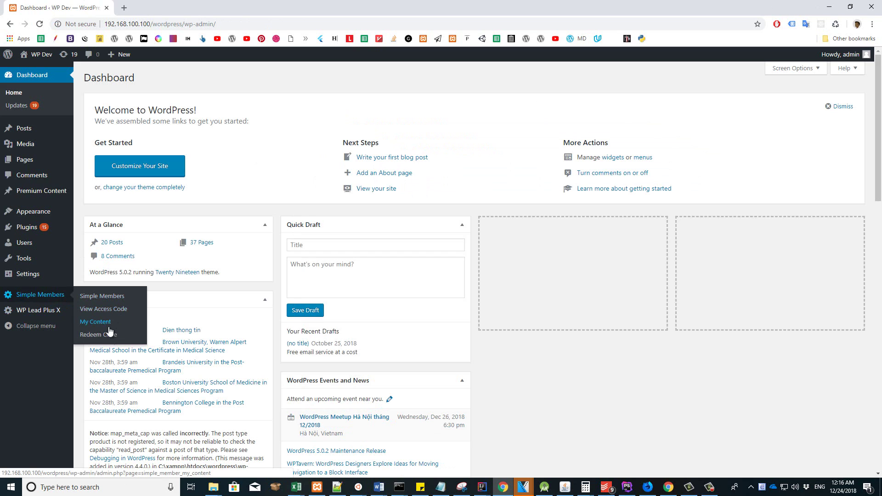
Step: Show the list of access codes generated for 'my great ebook'
click(111, 310)
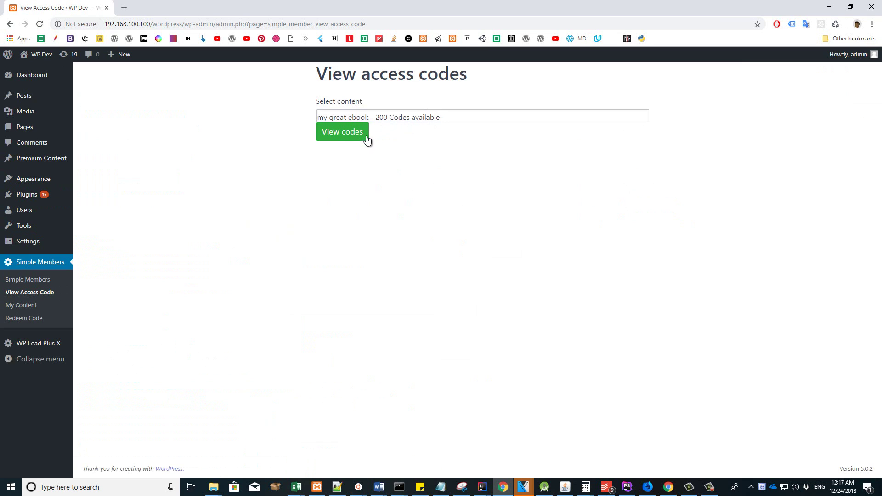
click(343, 134)
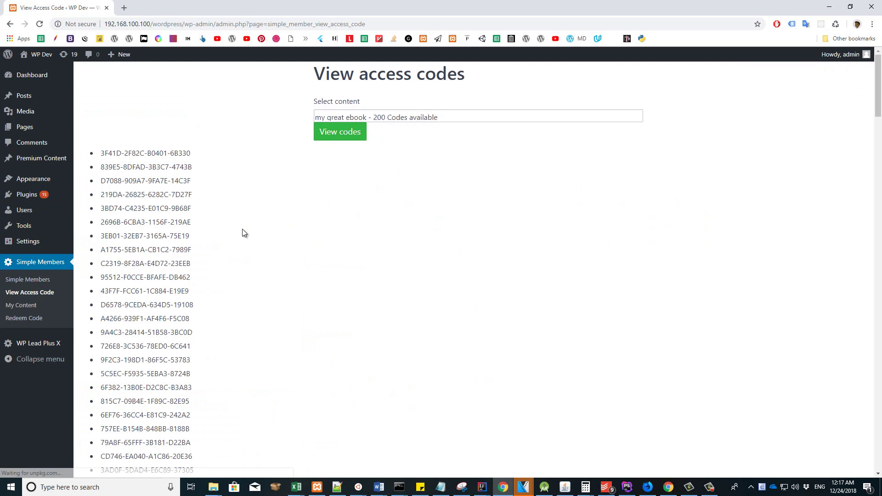
scroll(243, 231, down, 5)
scroll(207, 244, down, 5)
scroll(173, 256, down, 5)
scroll(159, 248, up, 2)
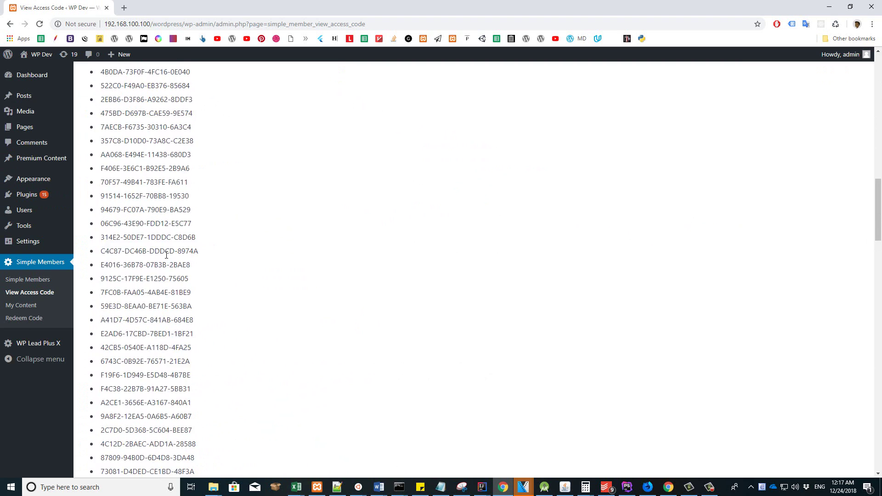
scroll(154, 230, up, 5)
scroll(147, 207, up, 10)
scroll(141, 188, up, 3)
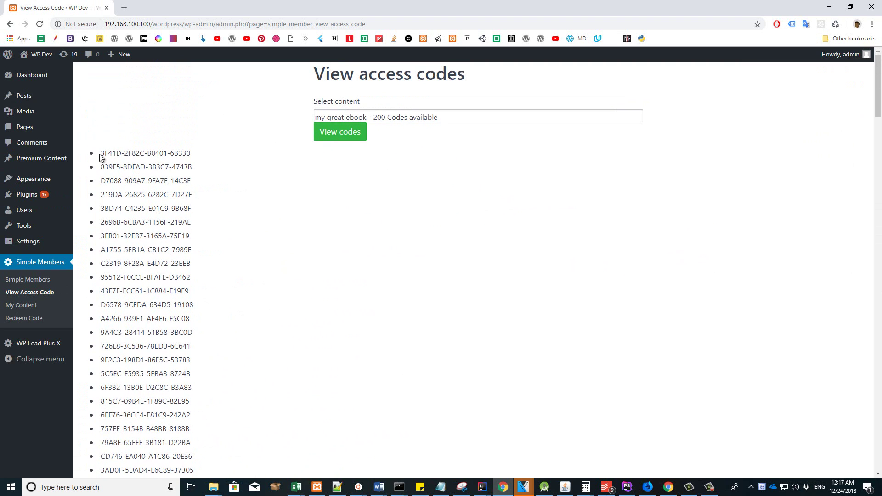
Step: Copy the first access code in the list to the clipboard
mouse_move(100, 154)
mouse_down()
mouse_move(217, 161)
mouse_move(101, 153)
mouse_move(216, 153)
mouse_up()
click(175, 162)
click(101, 153)
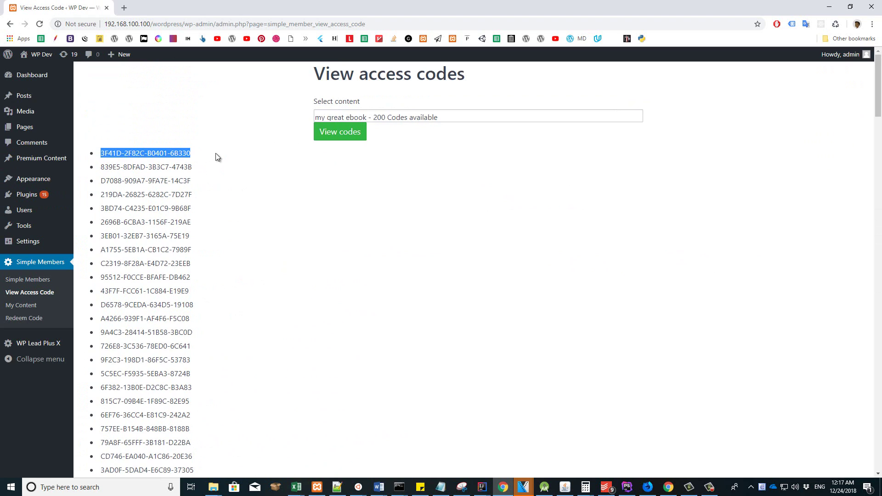
right_click(180, 153)
click(197, 162)
click(104, 153)
right_click(102, 153)
key(Escape)
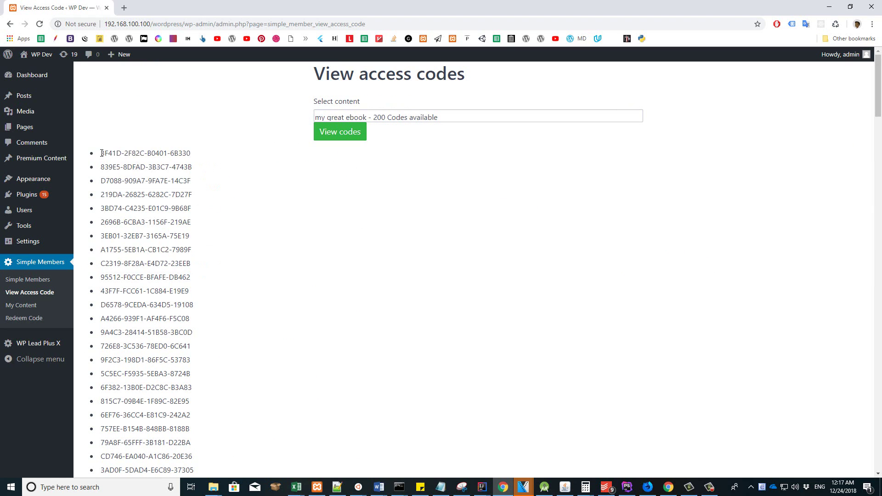
drag(102, 153, 191, 155)
right_click(192, 154)
click(206, 158)
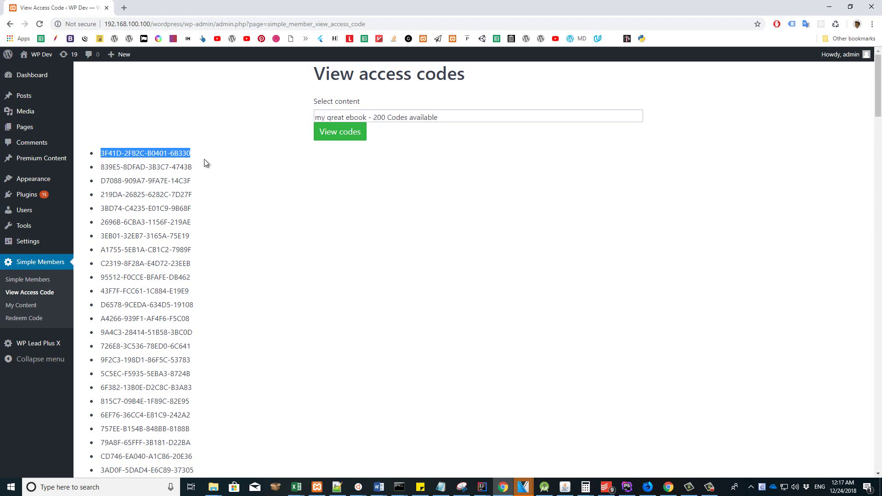
click(220, 208)
mouse_move(24, 209)
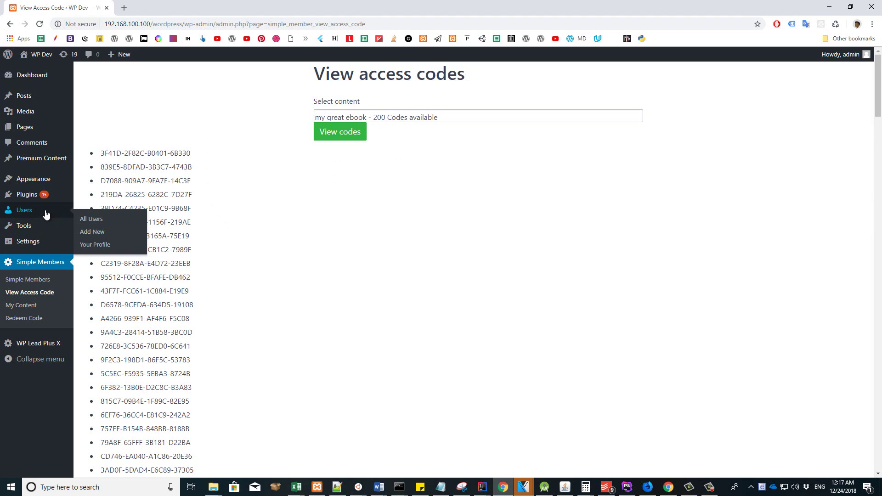
click(90, 222)
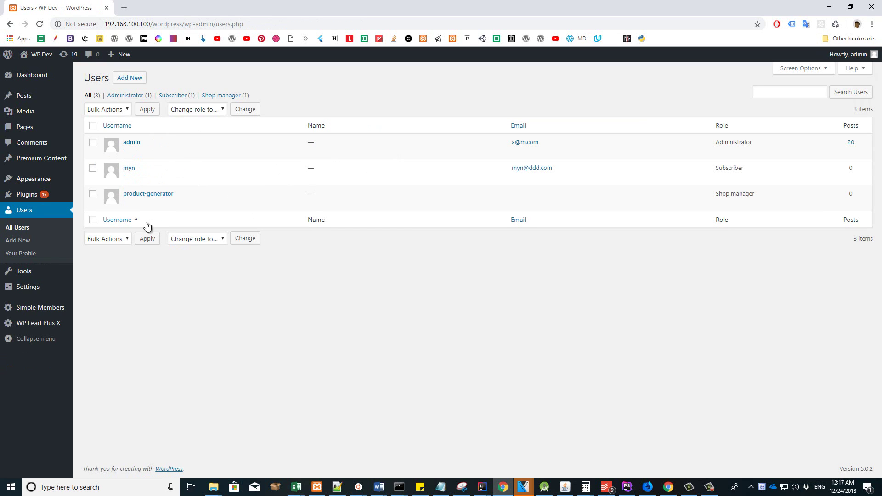
click(129, 78)
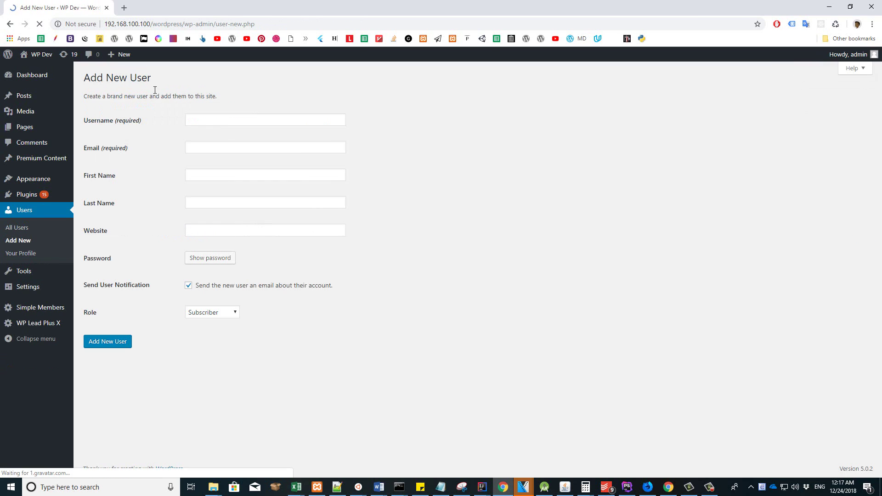
click(228, 120)
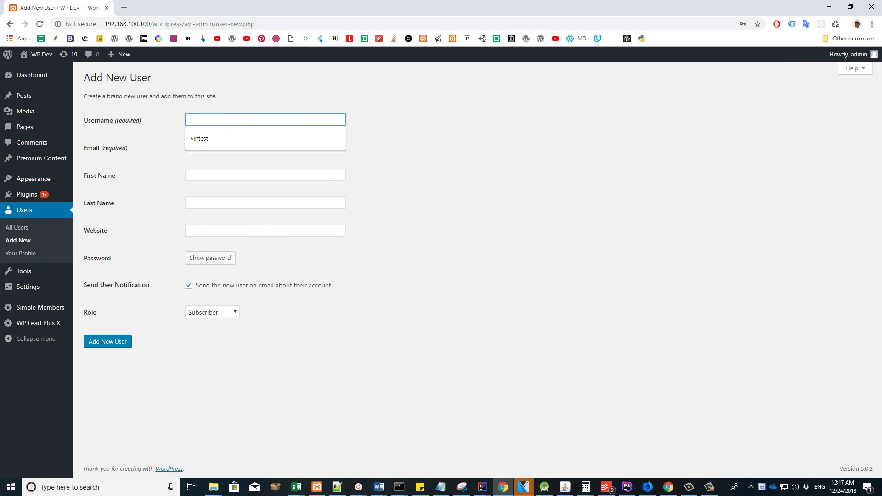
text(prou)
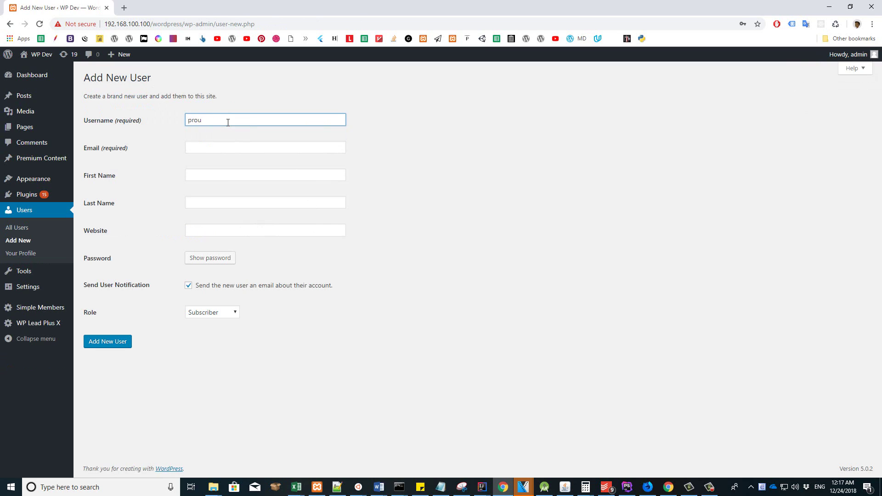
text(ser)
click(215, 151)
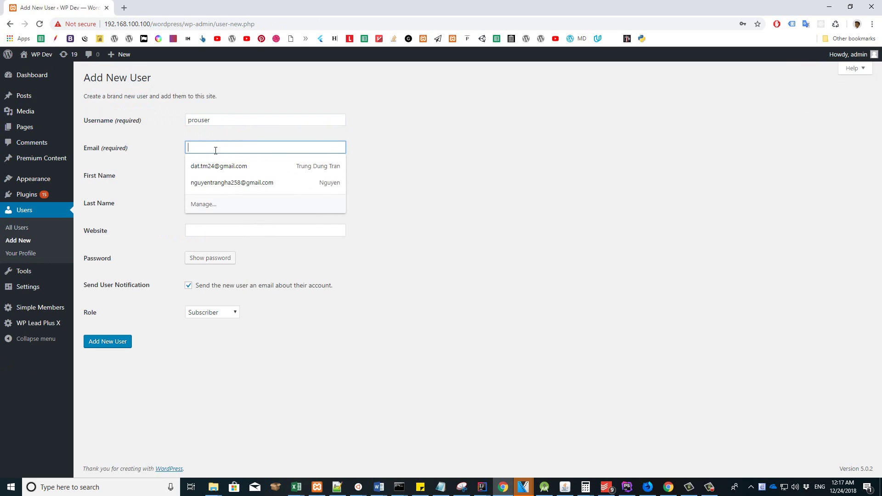
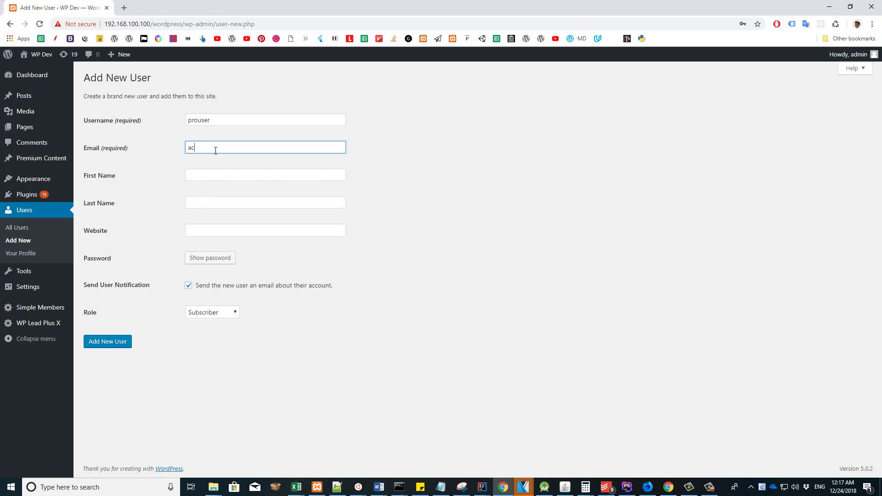
click(196, 260)
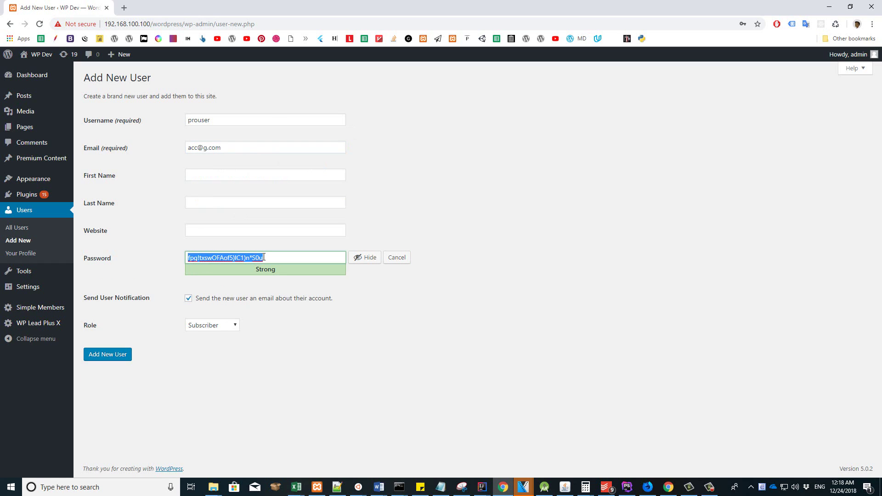
text(11111)
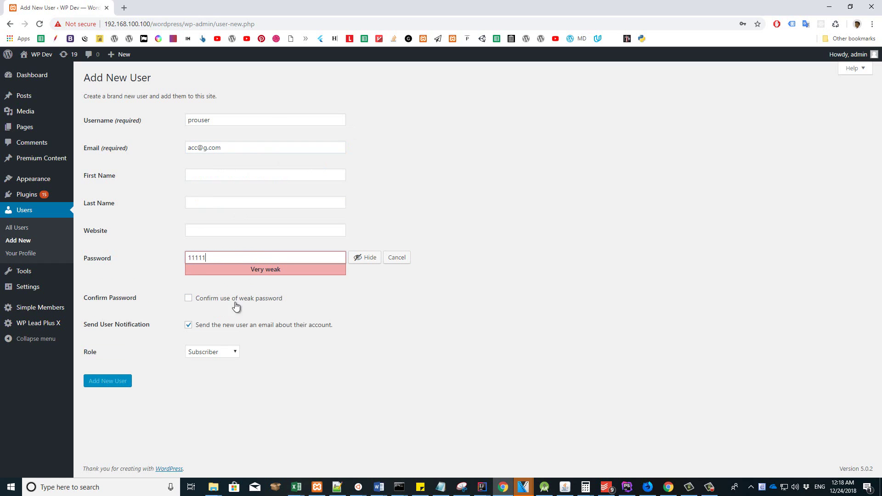
click(188, 298)
drag(206, 257, 160, 254)
click(226, 352)
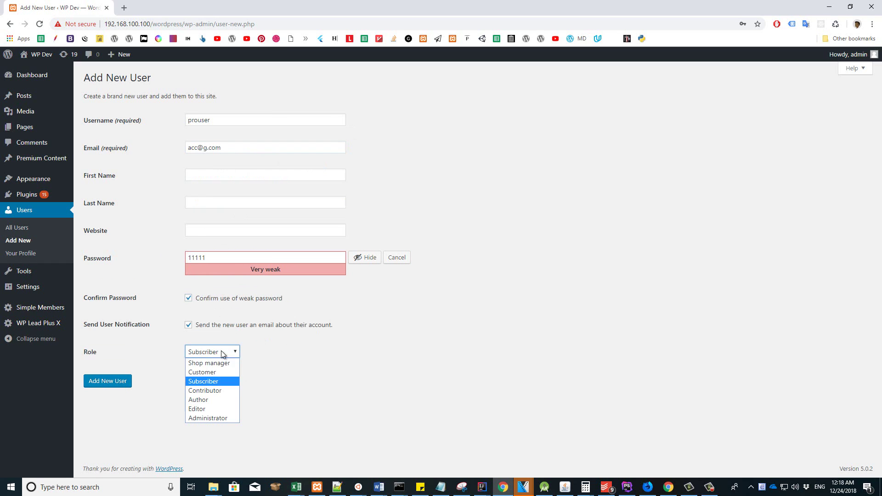
click(209, 384)
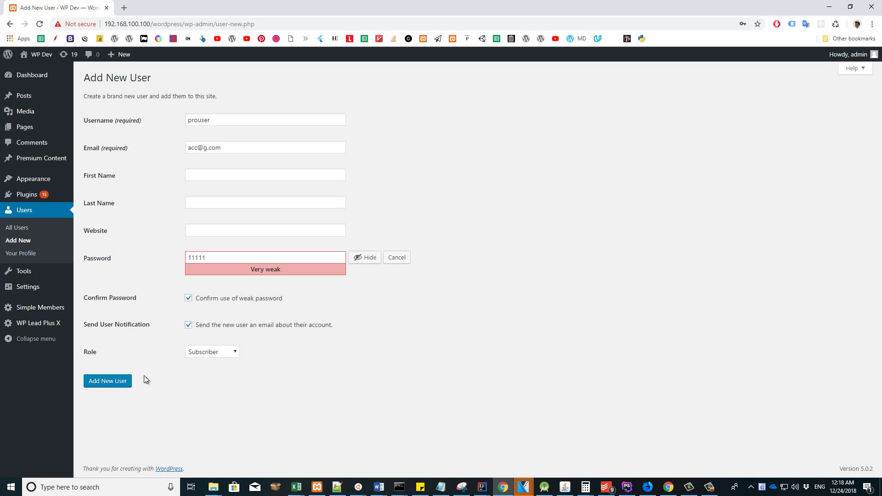
click(118, 381)
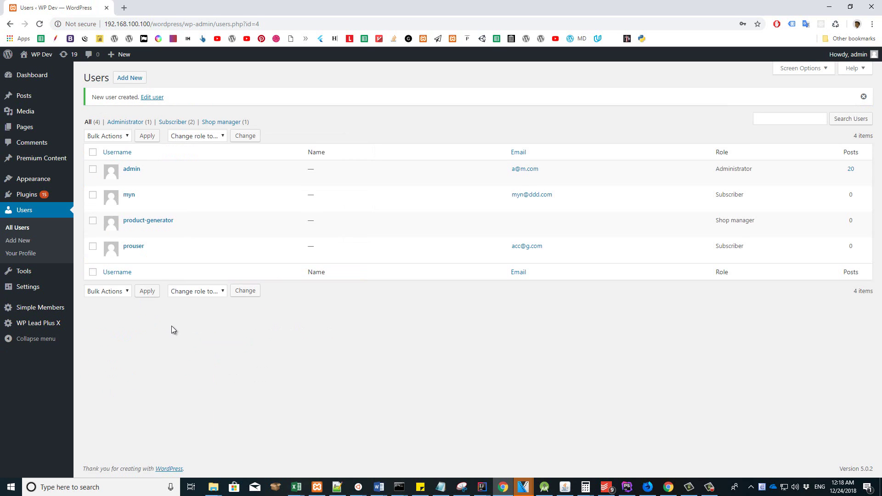
Step: Launch Microsoft Edge from the Start menu search
key(super)
text(o)
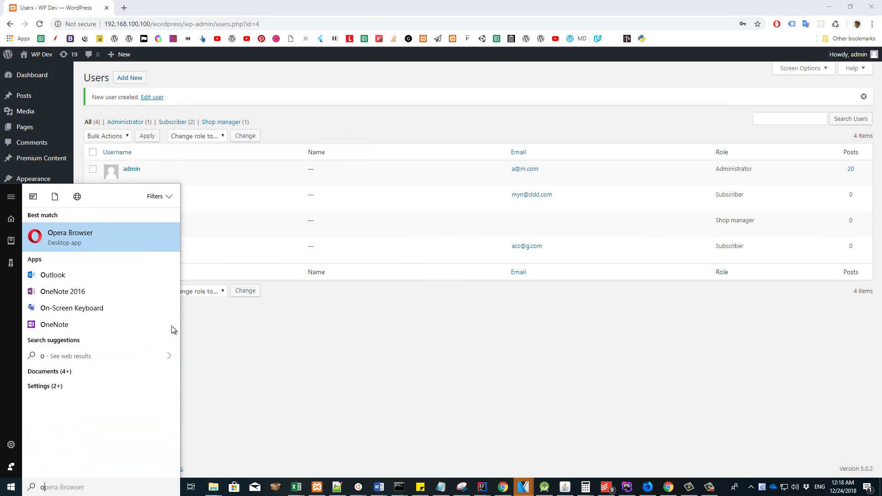
key(BackSpace)
text(e)
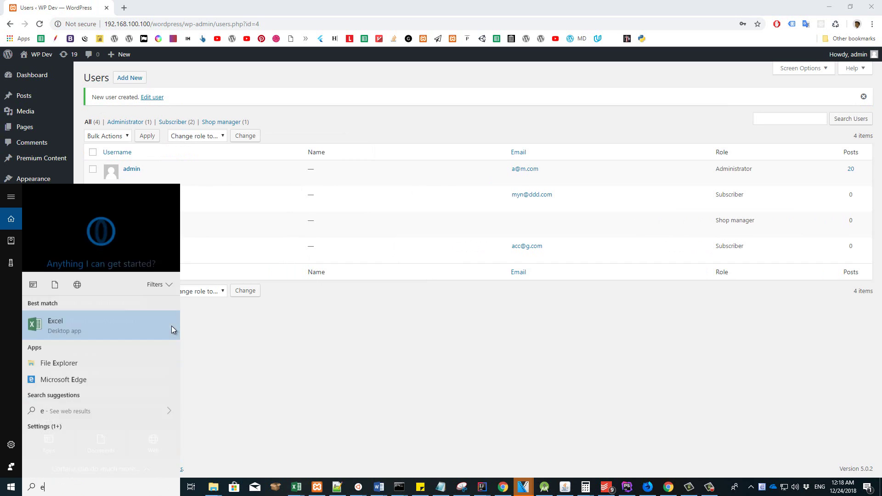
text(xp)
key(BackSpace)
key(BackSpace)
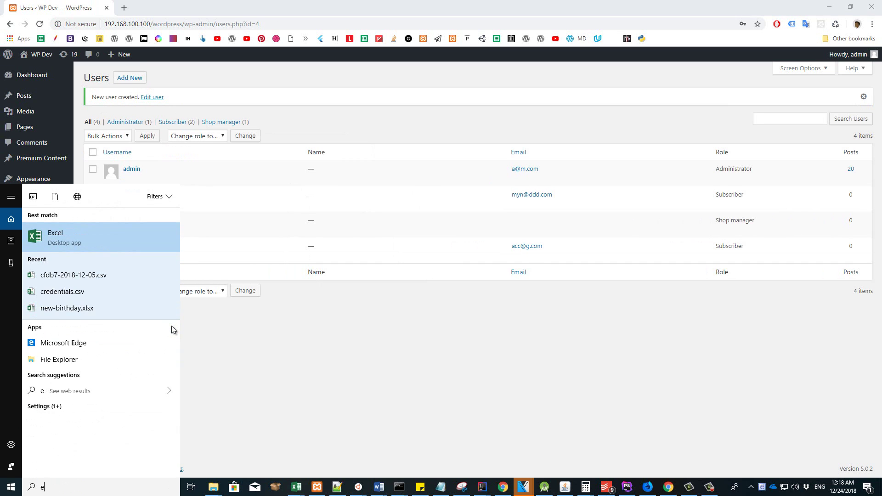
text(dge)
key(Return)
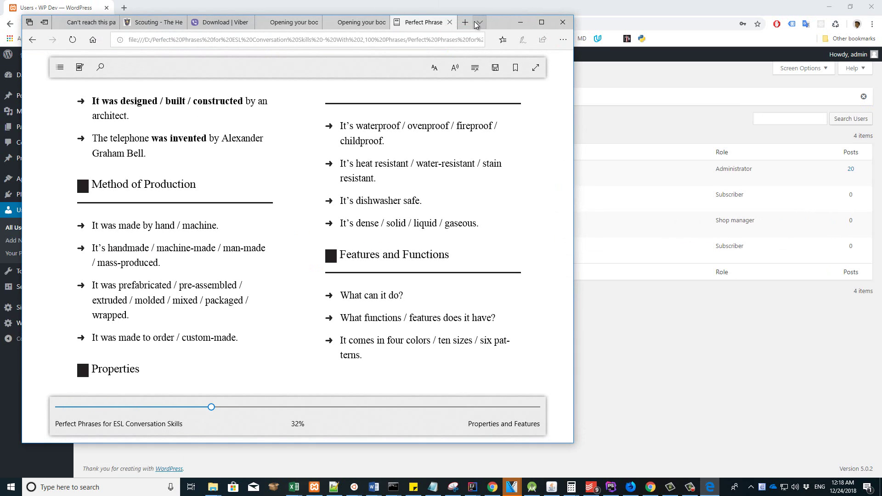
Step: In a new tab with other tabs closed, go to localhost/wordpress/wp-admin
click(465, 24)
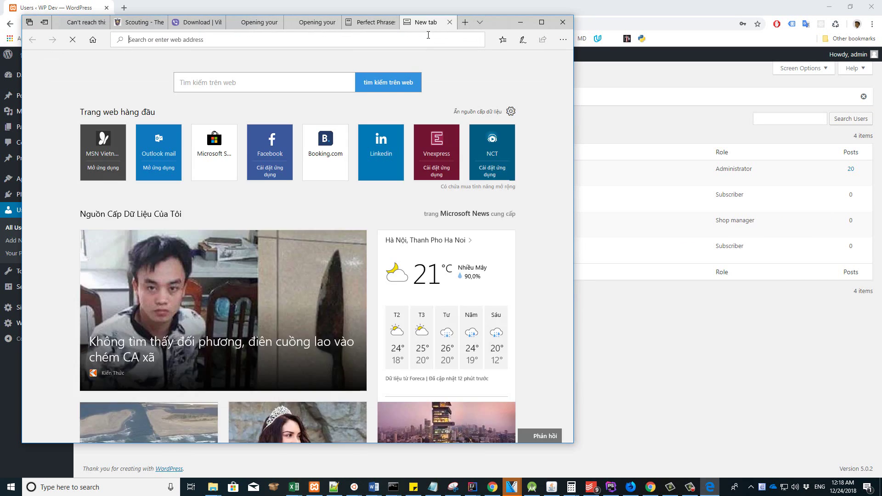
right_click(429, 27)
click(460, 63)
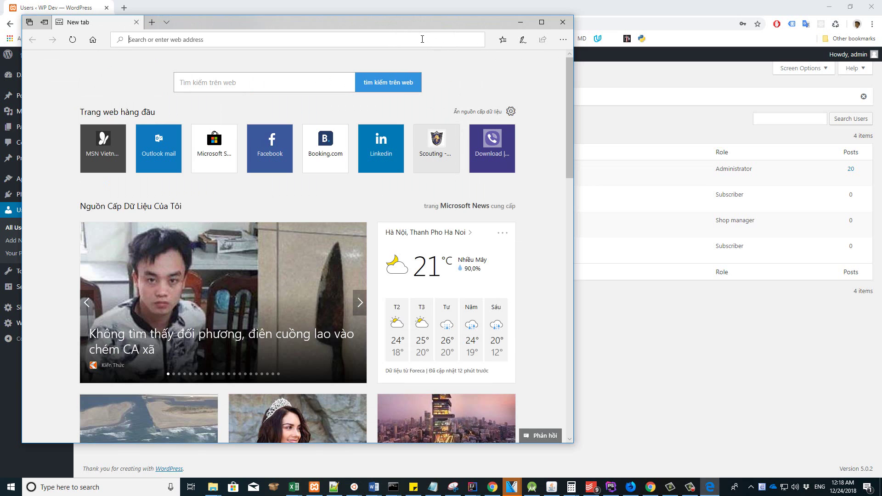
text(localhost/)
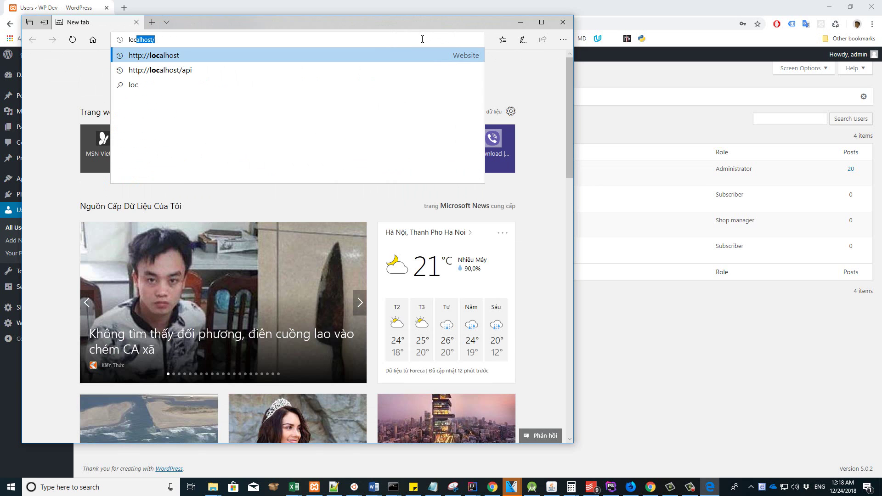
text(a)
key(End)
text(wo)
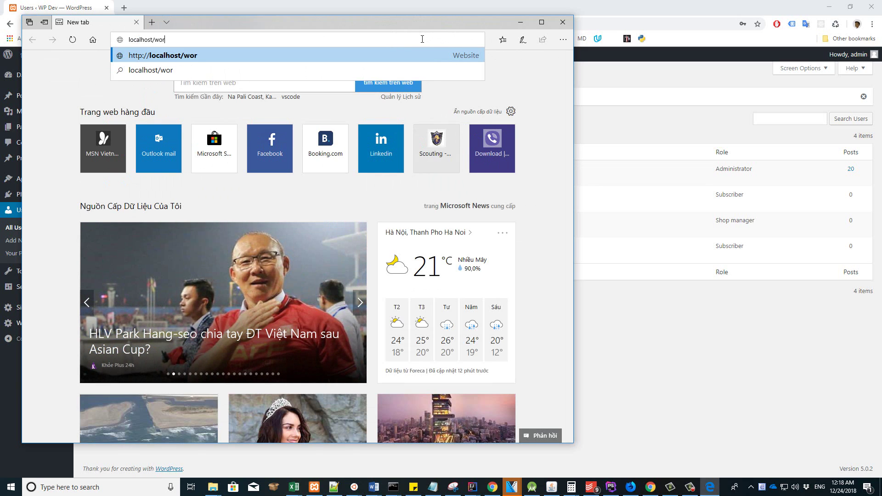
text(rdpress/)
text(wp-admin)
key(Return)
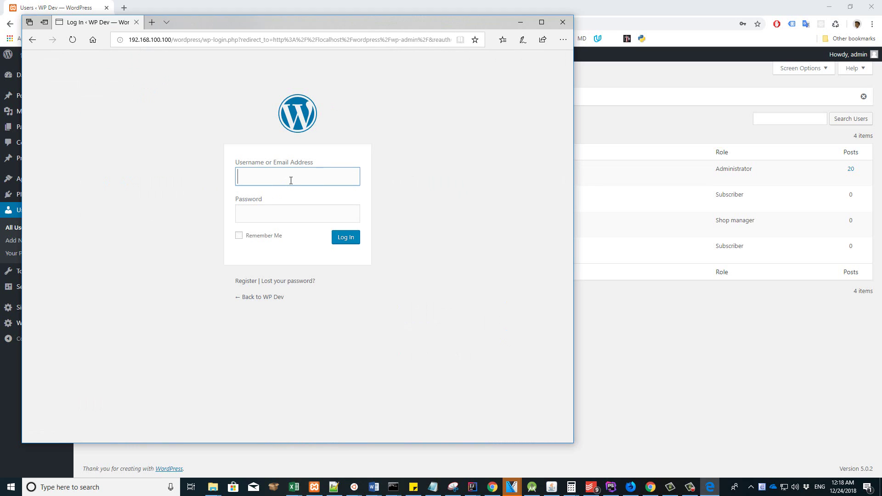
Step: Log in as prouser and open the Simple Members 'My content' page
text(proud)
key(BackSpace)
text(ser)
click(305, 219)
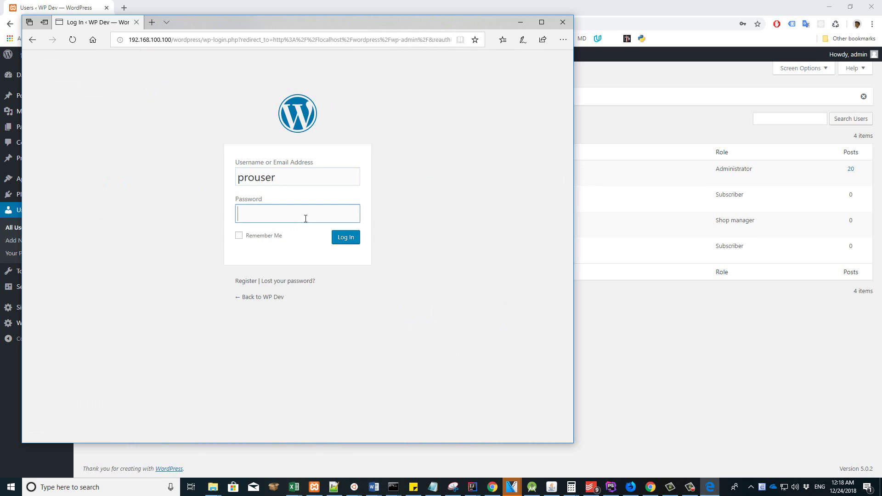
click(348, 239)
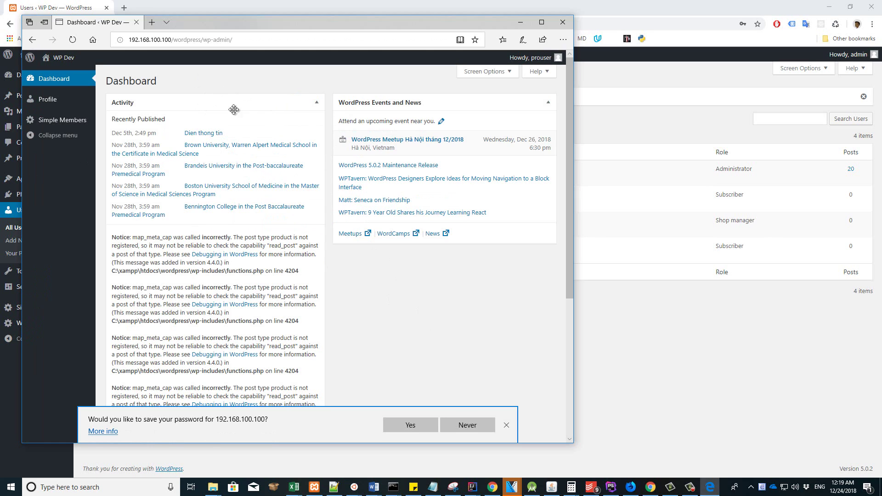
mouse_move(62, 120)
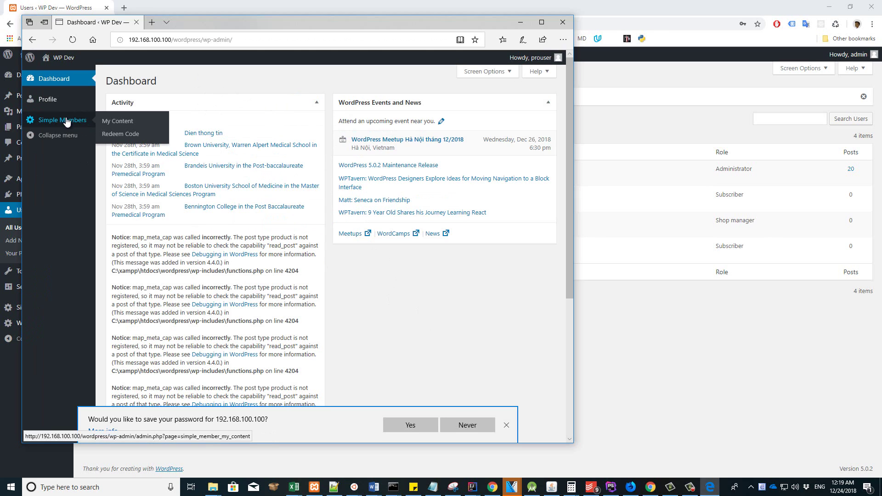
click(68, 122)
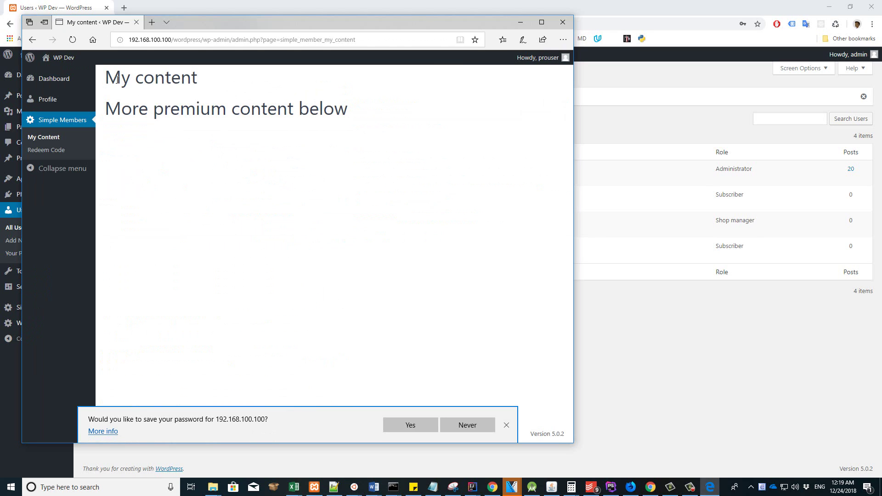
drag(117, 76, 204, 90)
click(203, 90)
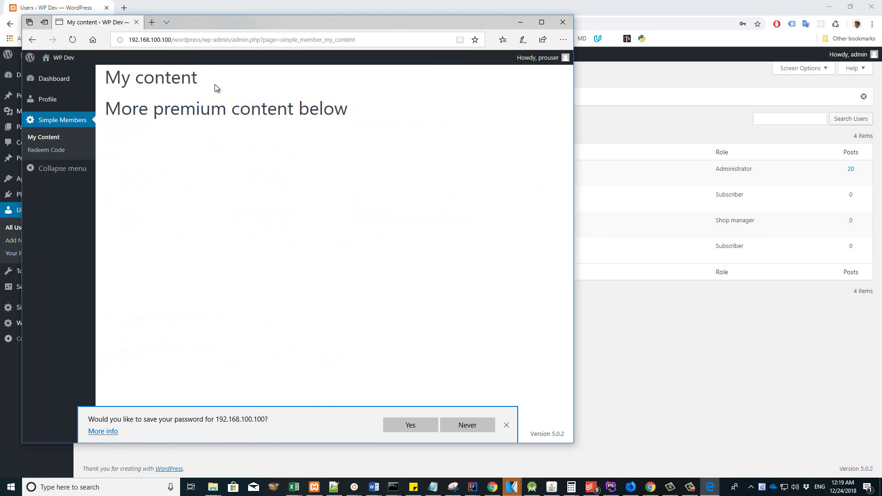
click(46, 150)
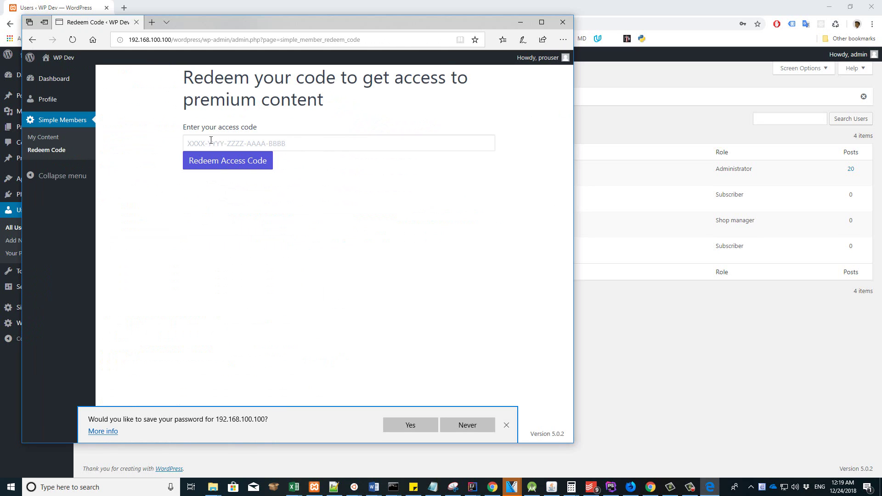
click(207, 142)
right_click(206, 142)
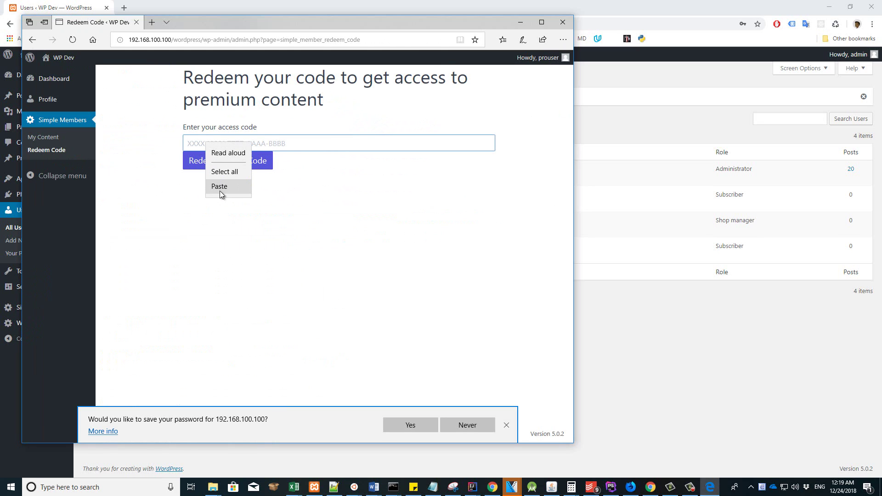
click(220, 188)
key(ctrl+a)
click(164, 218)
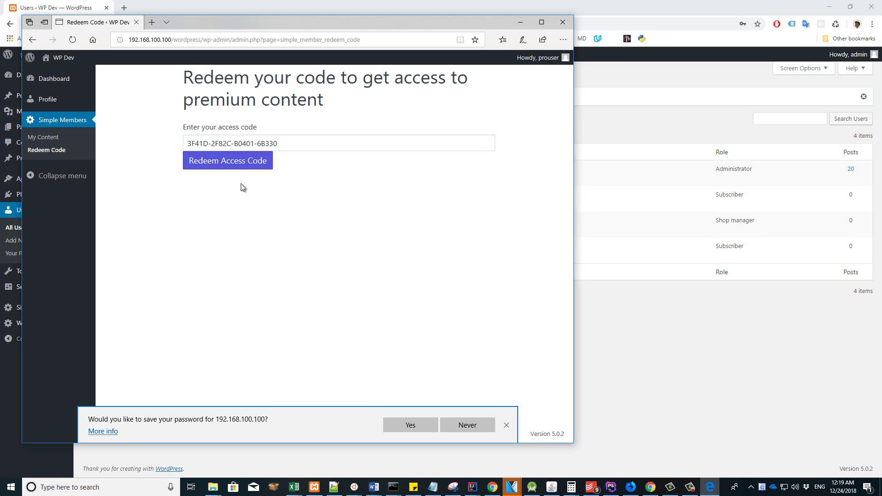
click(233, 165)
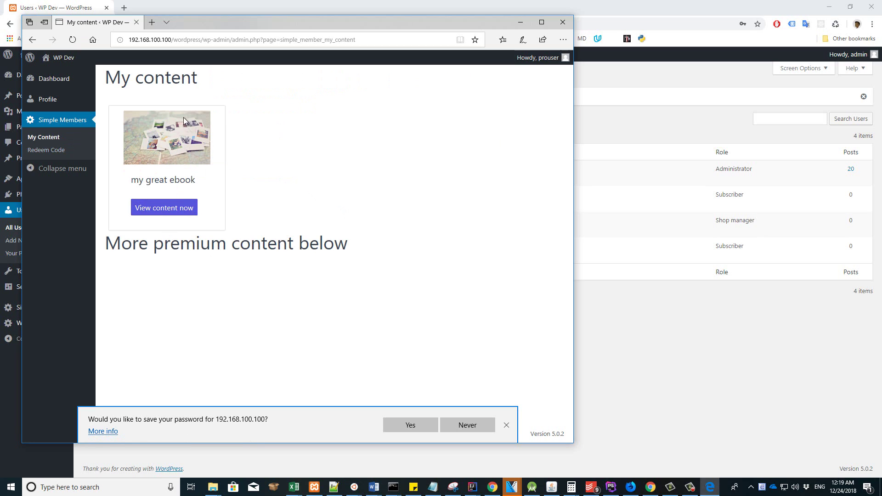
Step: Open 'my great ebook' via View content now and look over its page
click(165, 209)
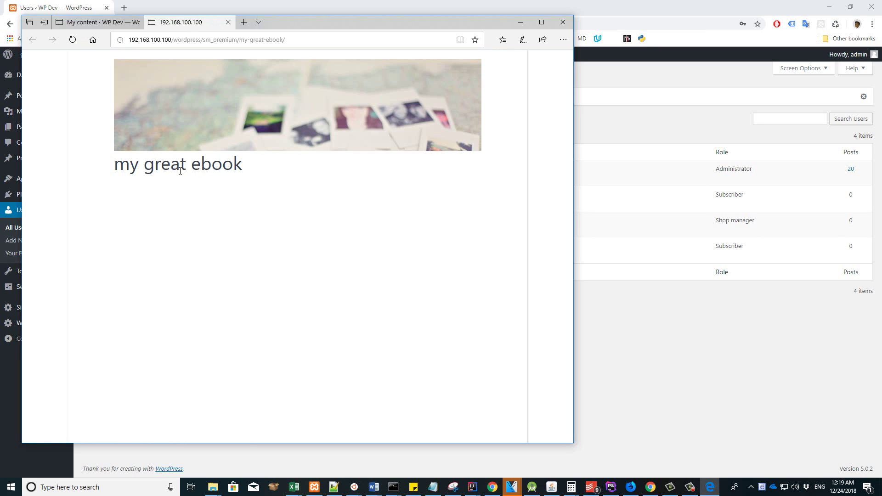
drag(130, 164, 313, 187)
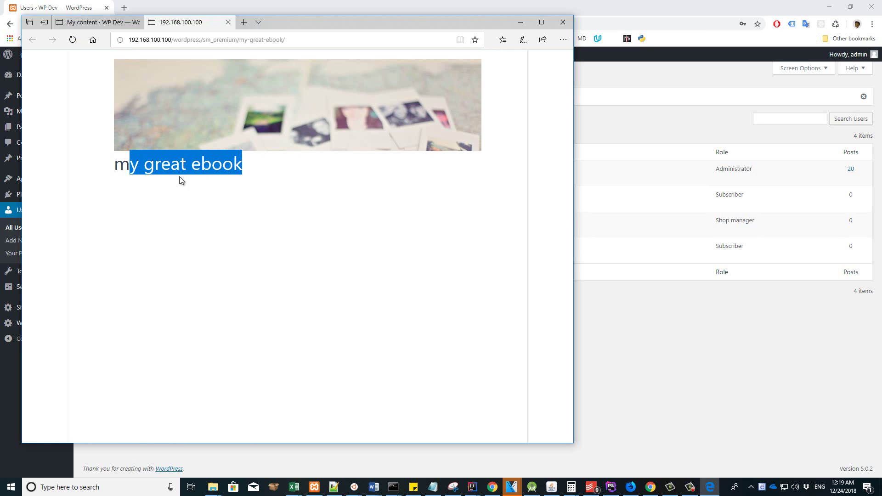
mouse_move(114, 166)
mouse_down()
mouse_move(228, 177)
mouse_move(114, 166)
mouse_up()
click(183, 168)
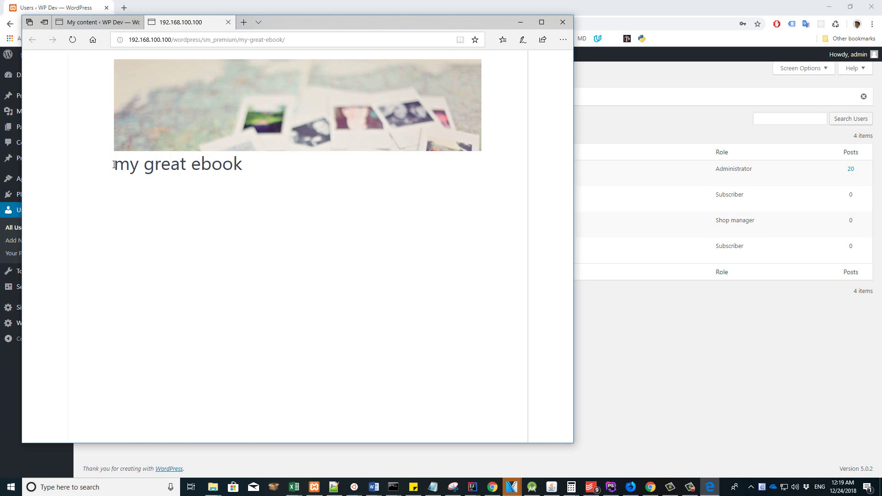
mouse_move(115, 166)
mouse_down()
mouse_move(229, 170)
mouse_move(79, 175)
mouse_up()
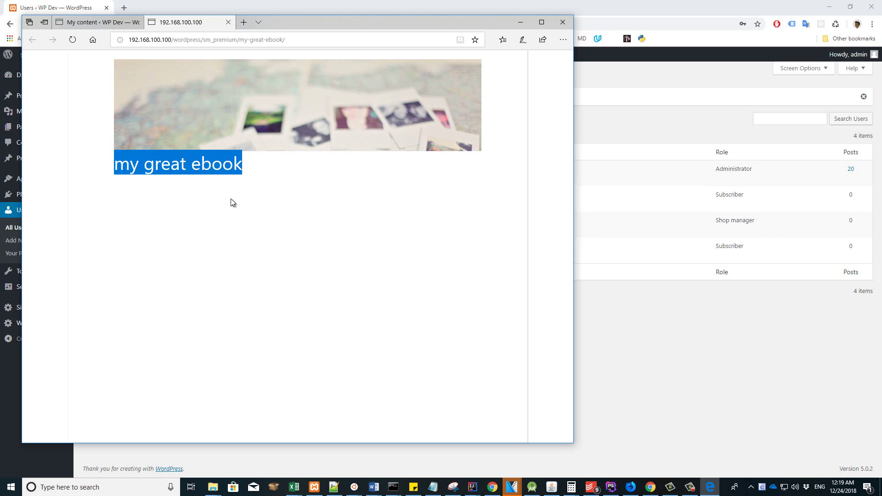
click(178, 168)
click(104, 23)
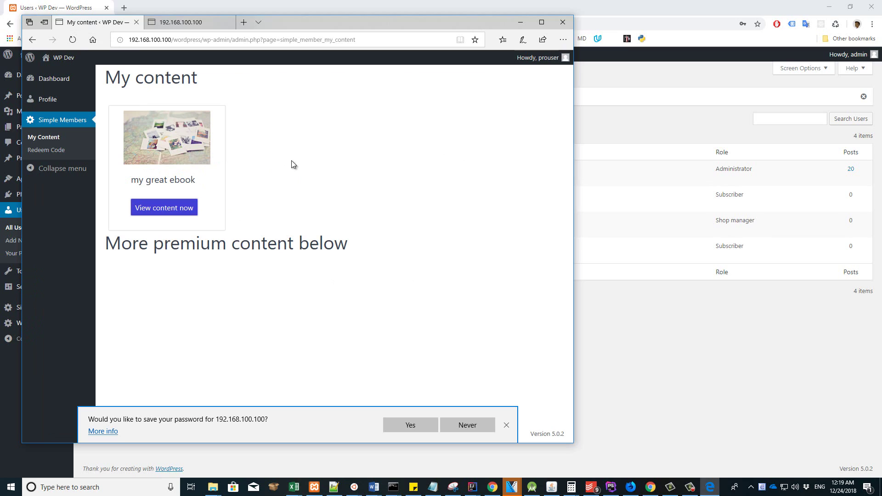